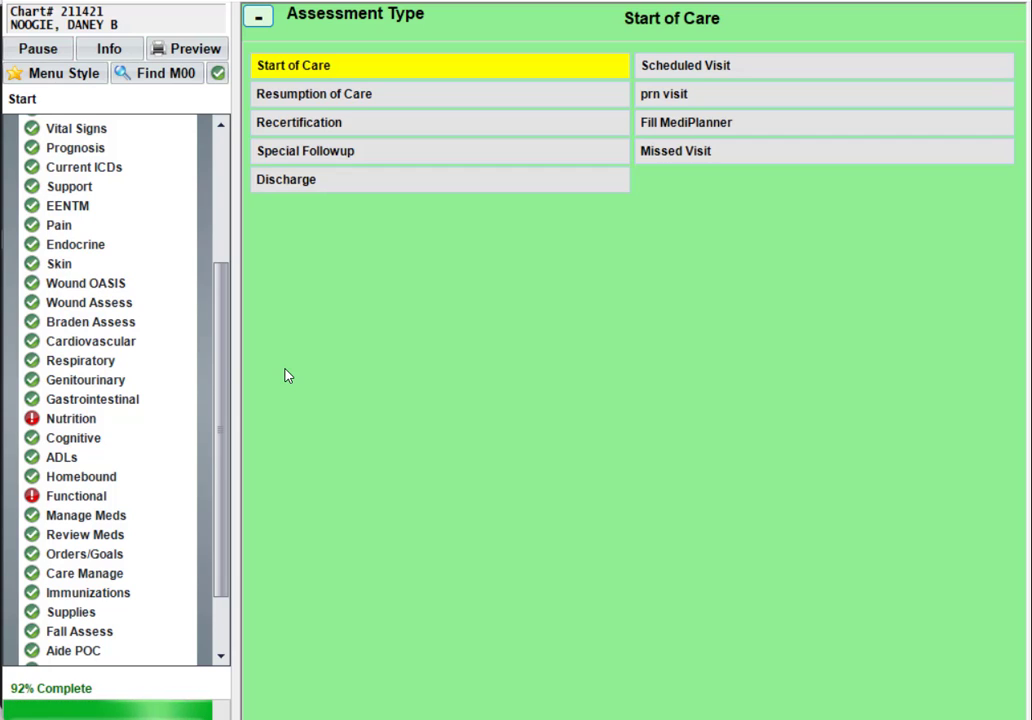
# Go to the Orders/Goals section, showing Box 12: Surgeries with empty surgery lists.
pyautogui.click(100, 558)
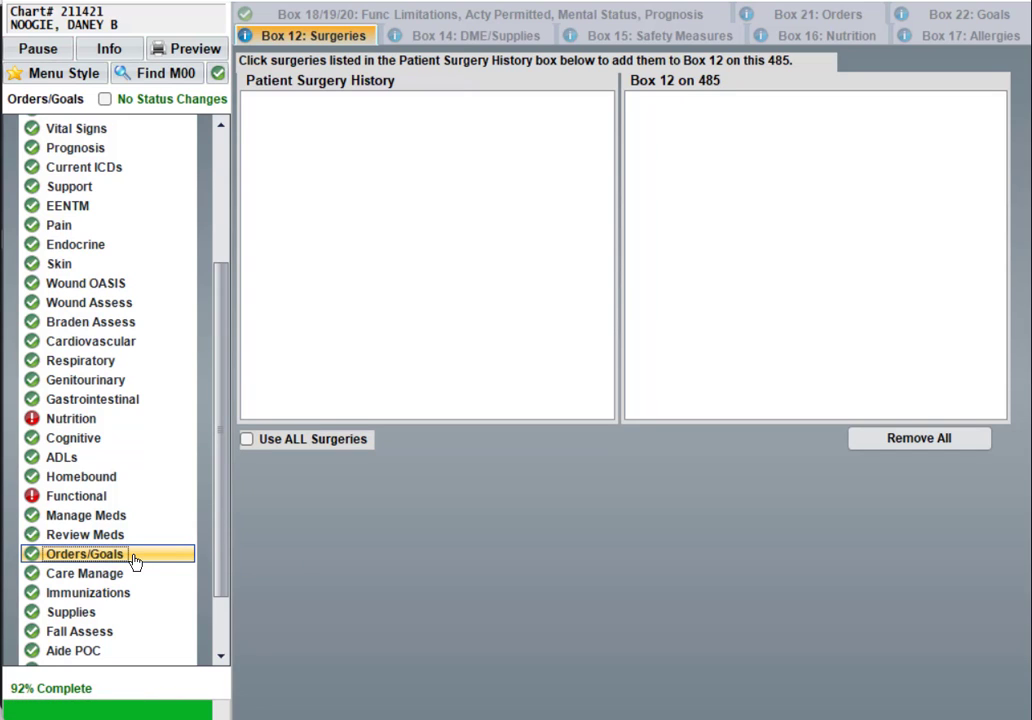
# Check the Functional section's 485 Boxes 17, 18A and 18B, then move to the Nutrition section.
pyautogui.click(99, 497)
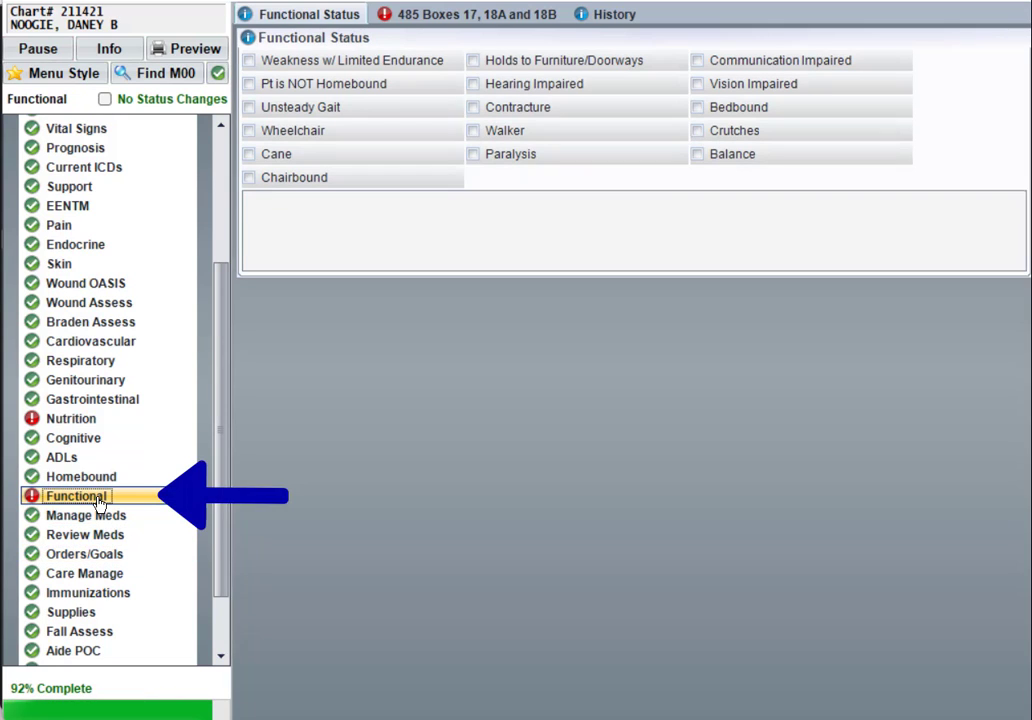
pyautogui.click(440, 16)
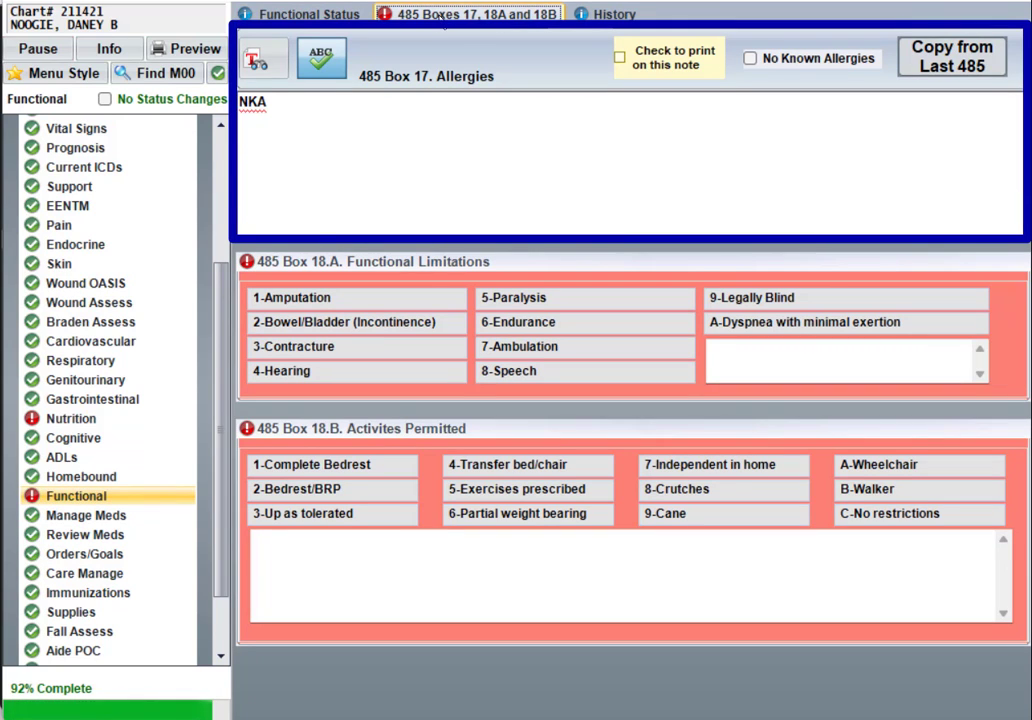
pyautogui.click(129, 421)
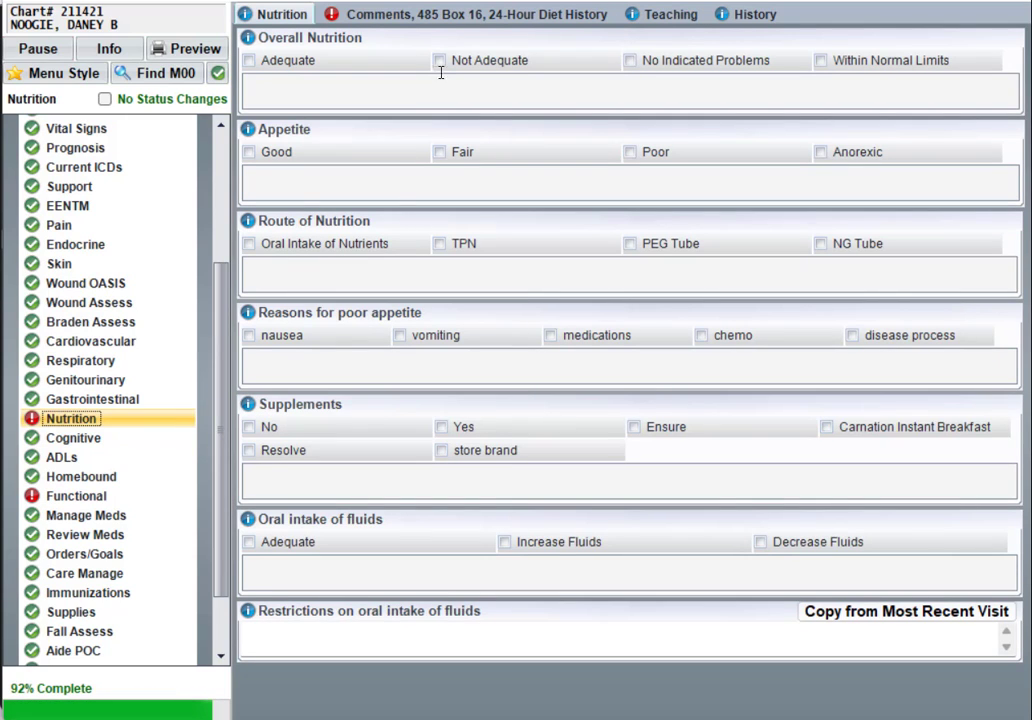
# Review the 485 Box 16 nutritional requirements tab, then go back to Orders/Goals.
pyautogui.click(484, 22)
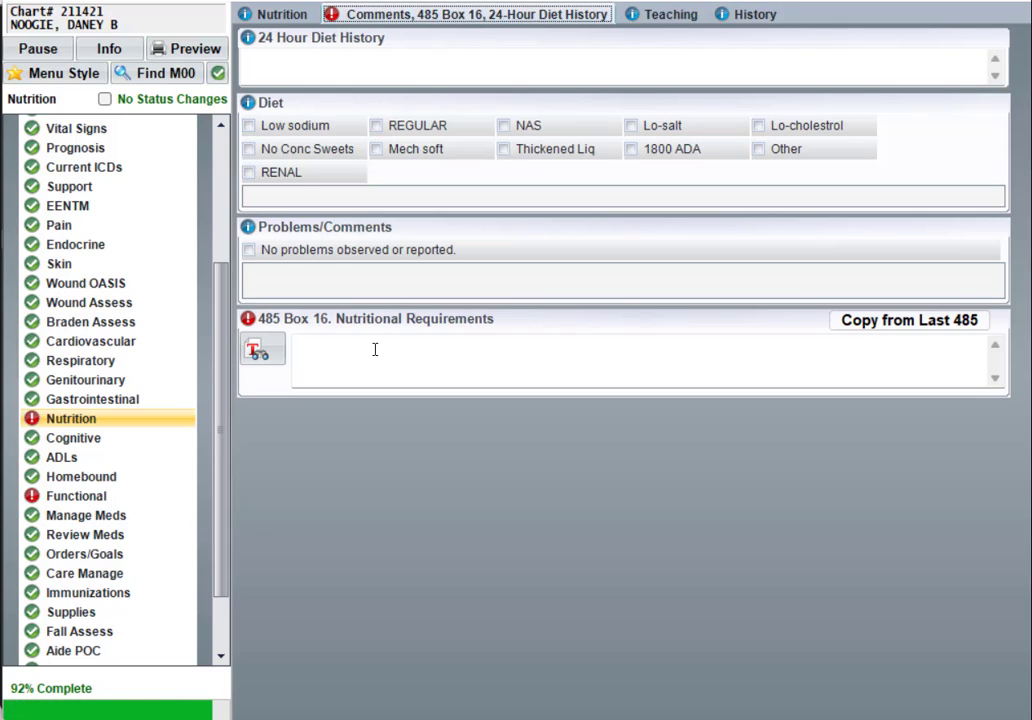
pyautogui.click(125, 555)
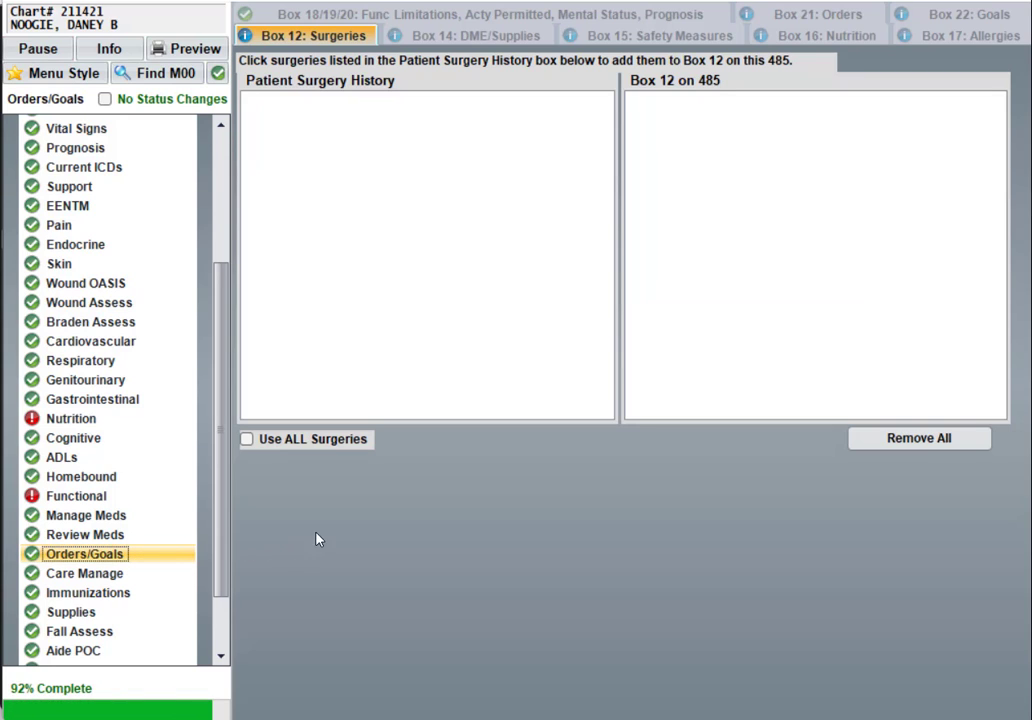
# In Box 17: Allergies, mark PENICILLIN and clear NKA.
pyautogui.click(920, 38)
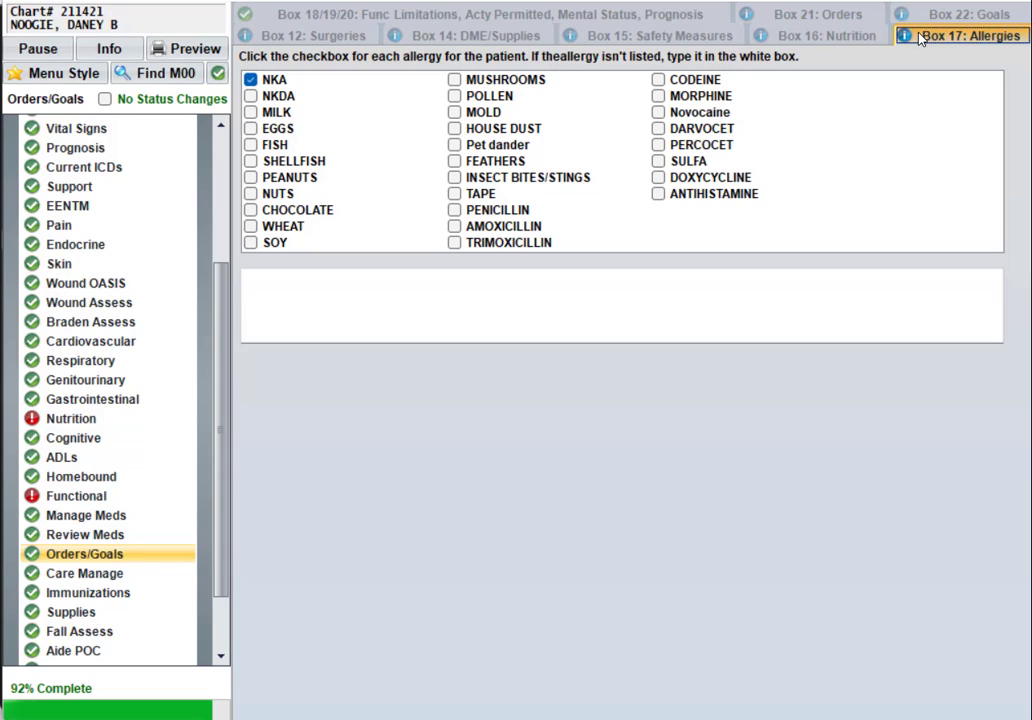
pyautogui.click(470, 212)
pyautogui.click(264, 83)
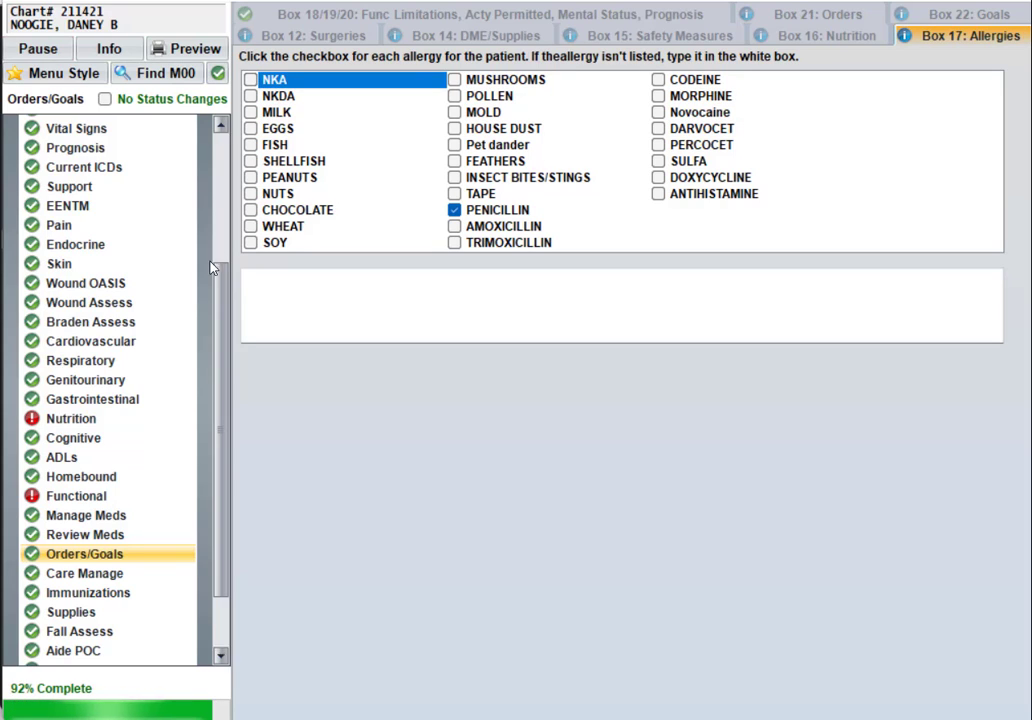
# Confirm PENICILLIN appears in Functional's 485 Box 17, then return to Orders/Goals.
pyautogui.click(95, 497)
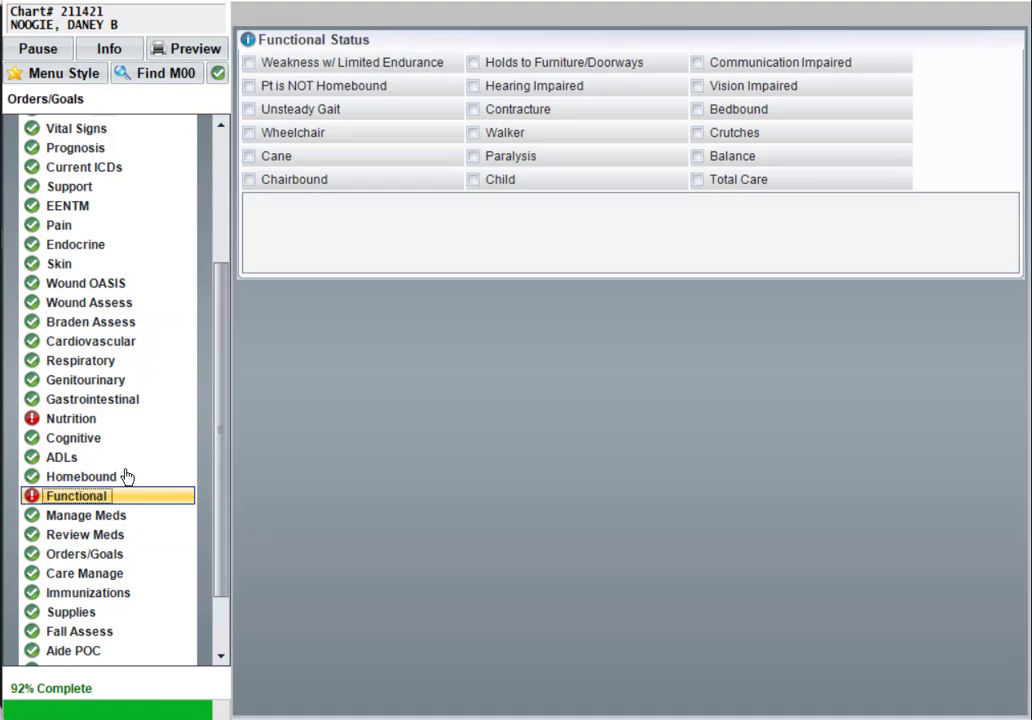
pyautogui.click(470, 20)
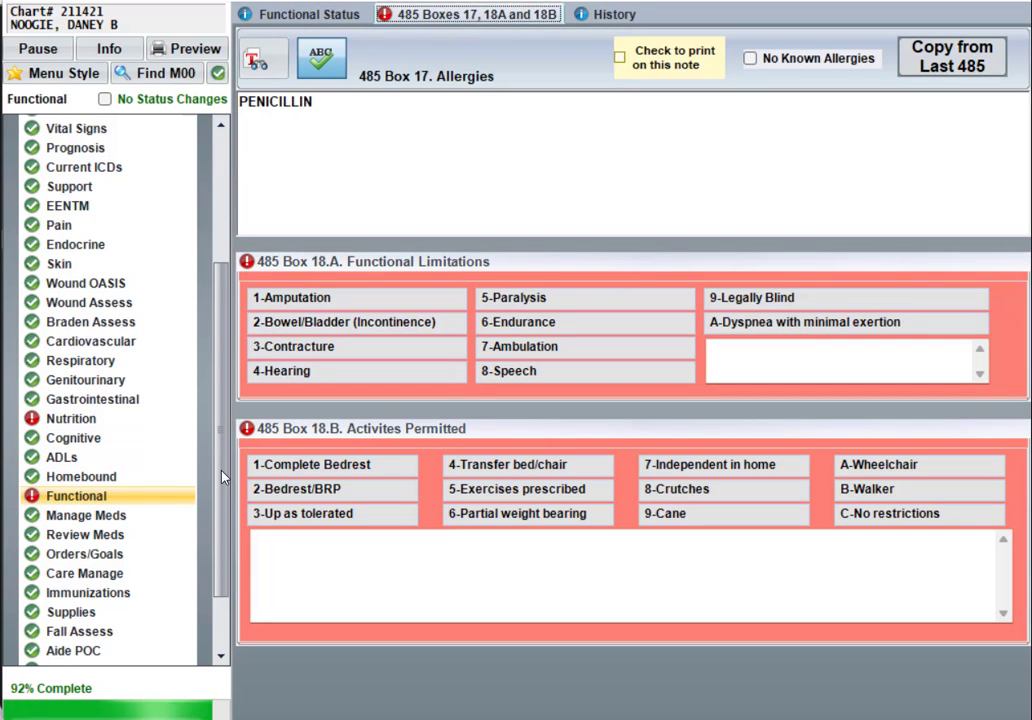
pyautogui.click(105, 560)
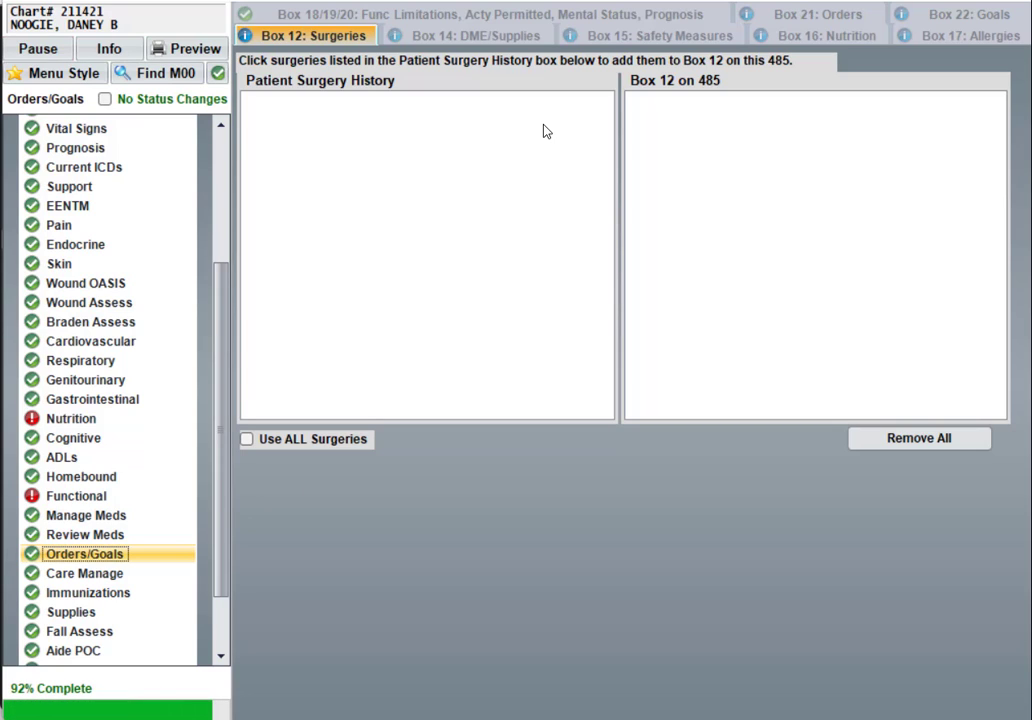
# Open the Box 21: Orders for Discipline and Treatments tab.
pyautogui.click(797, 16)
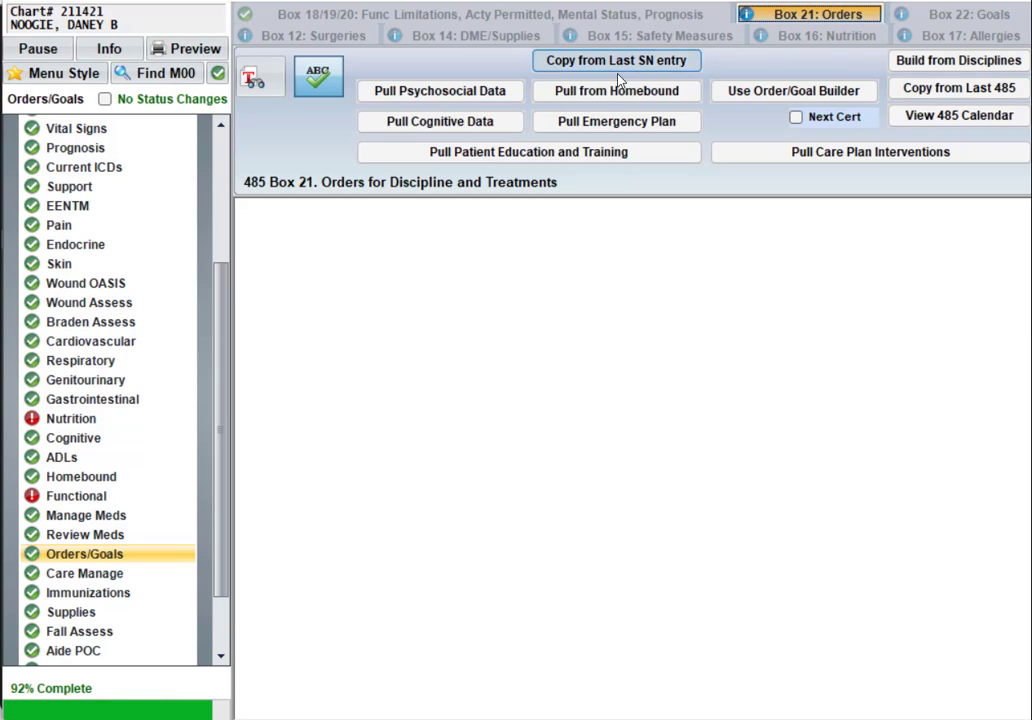
# Pull cognitive data and care plan interventions into Box 21 orders, then go to Box 22: Goals.
pyautogui.click(490, 128)
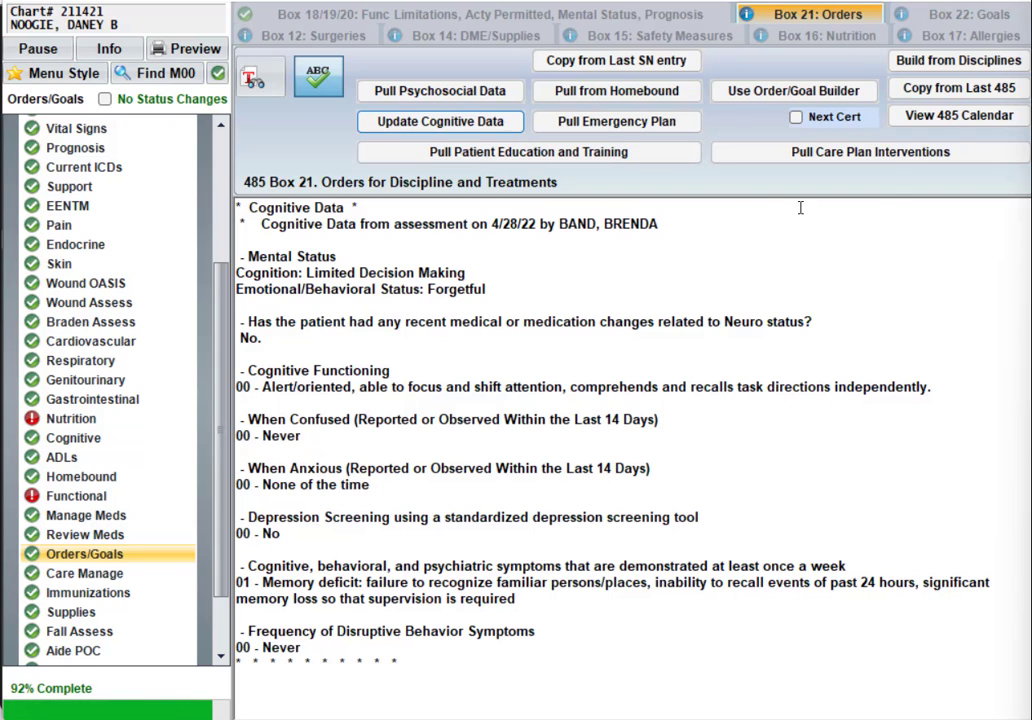
pyautogui.click(903, 156)
pyautogui.scroll(-3, 877, 324)
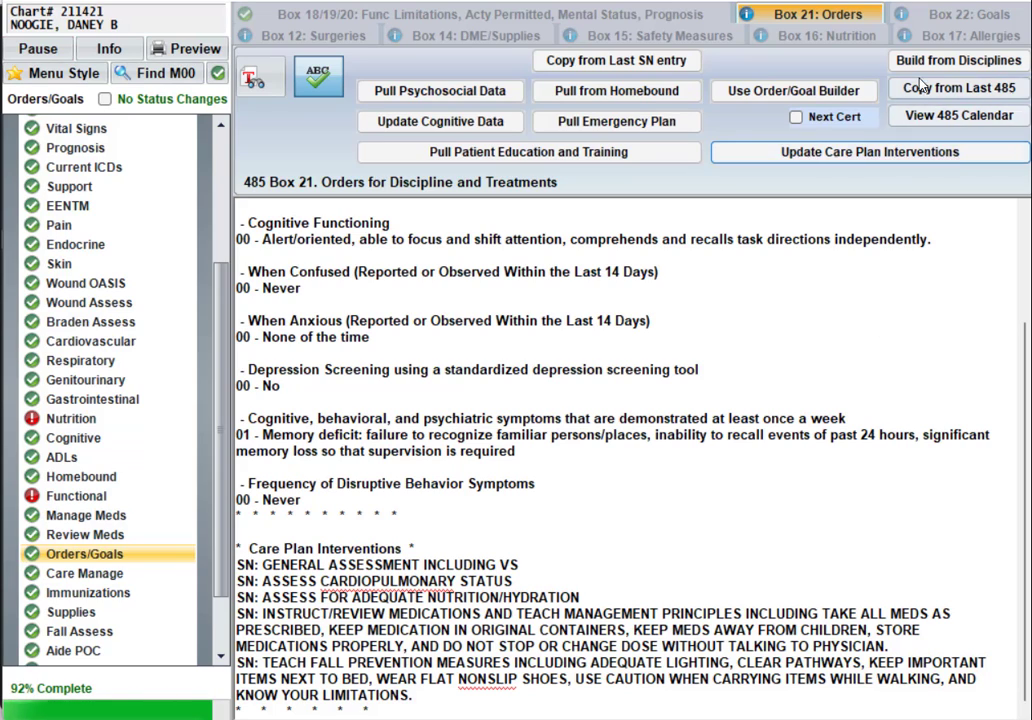
pyautogui.click(932, 17)
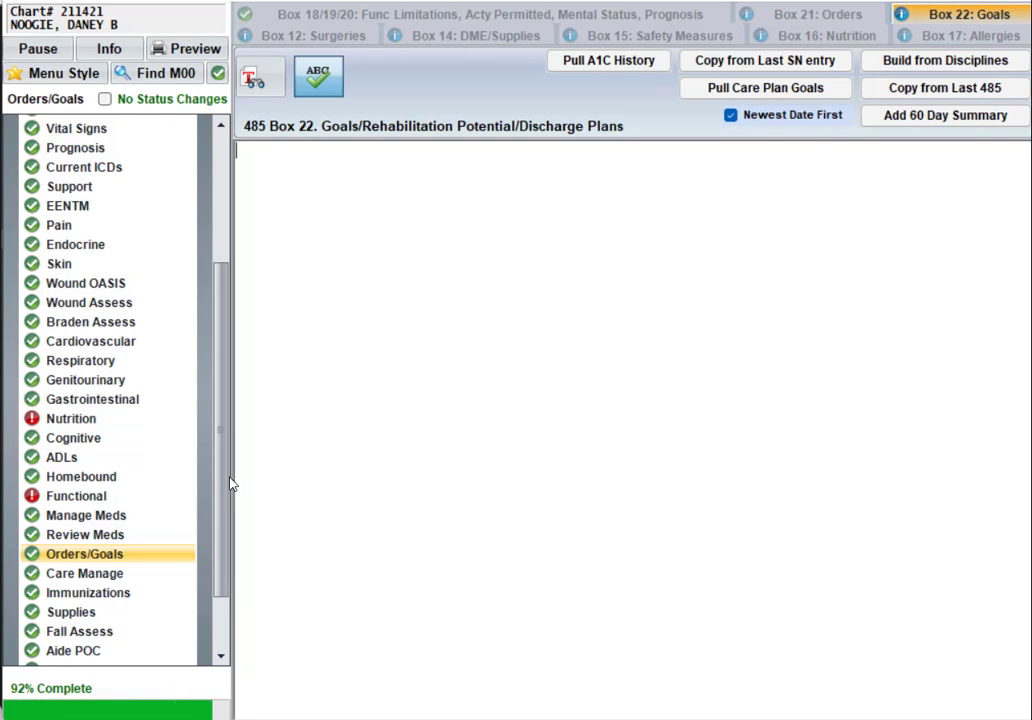
pyautogui.scroll(-3, 225, 490)
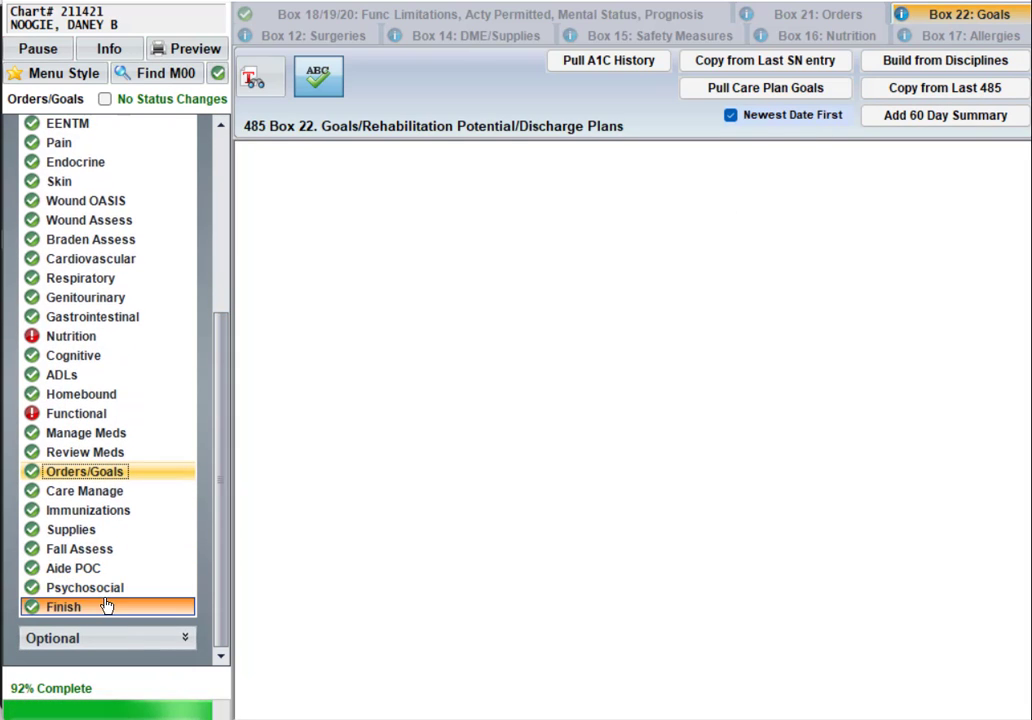
# From the Finish section, start Build 485 Document to show the 4/28/2022–6/26/2022 certification dates.
pyautogui.click(107, 606)
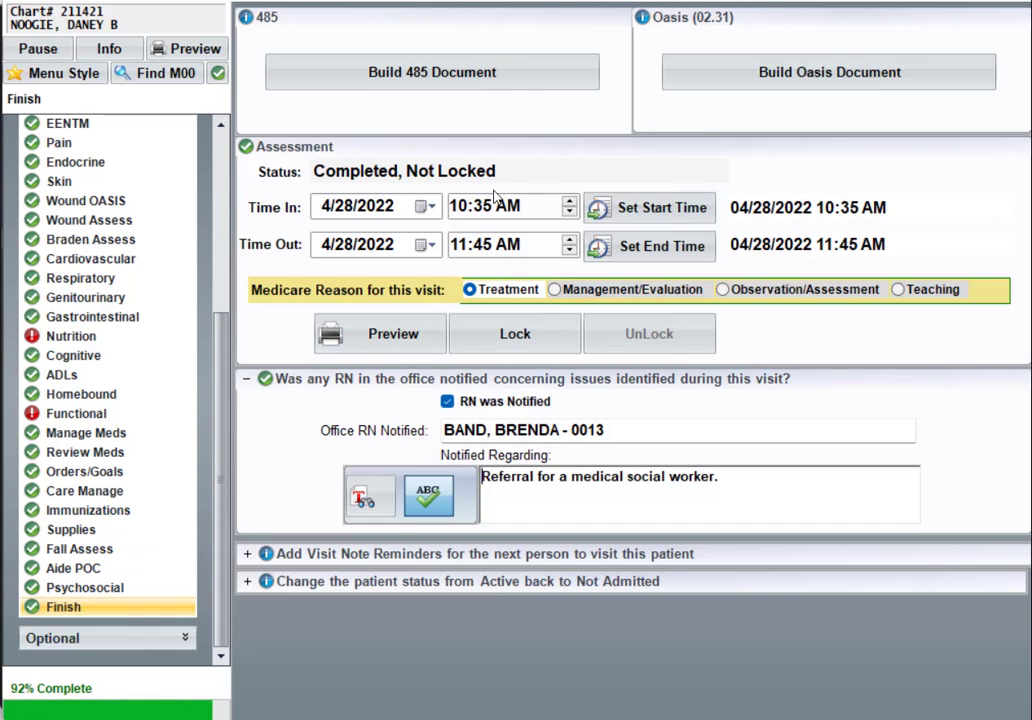
pyautogui.click(509, 77)
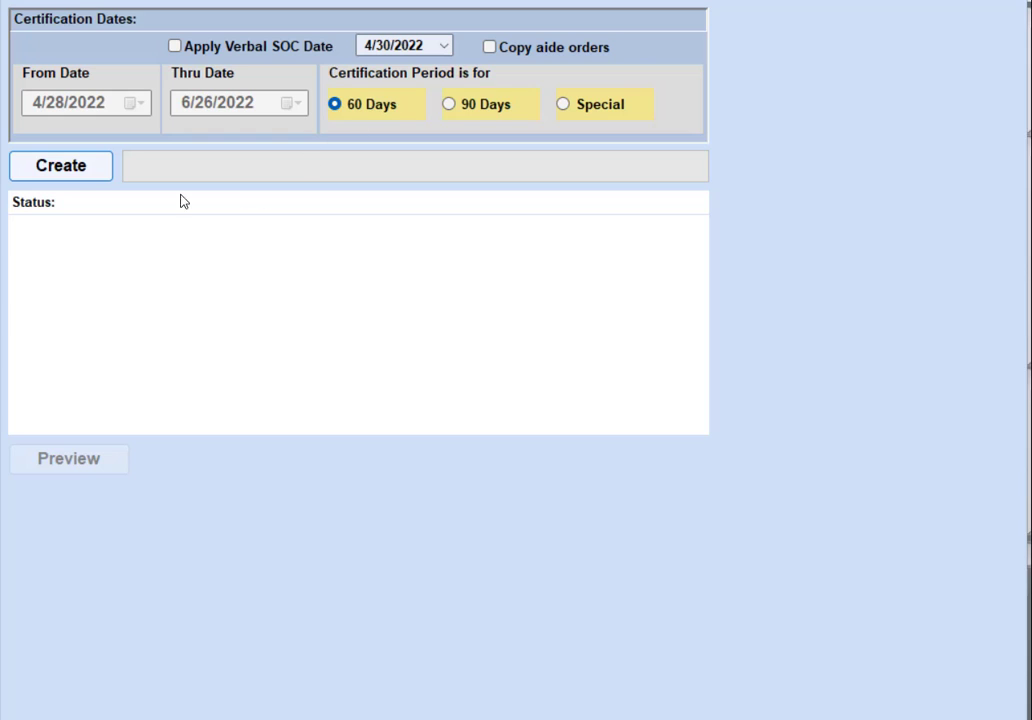
# Create the 60-day 485 Plan of Care and preview it.
pyautogui.click(86, 168)
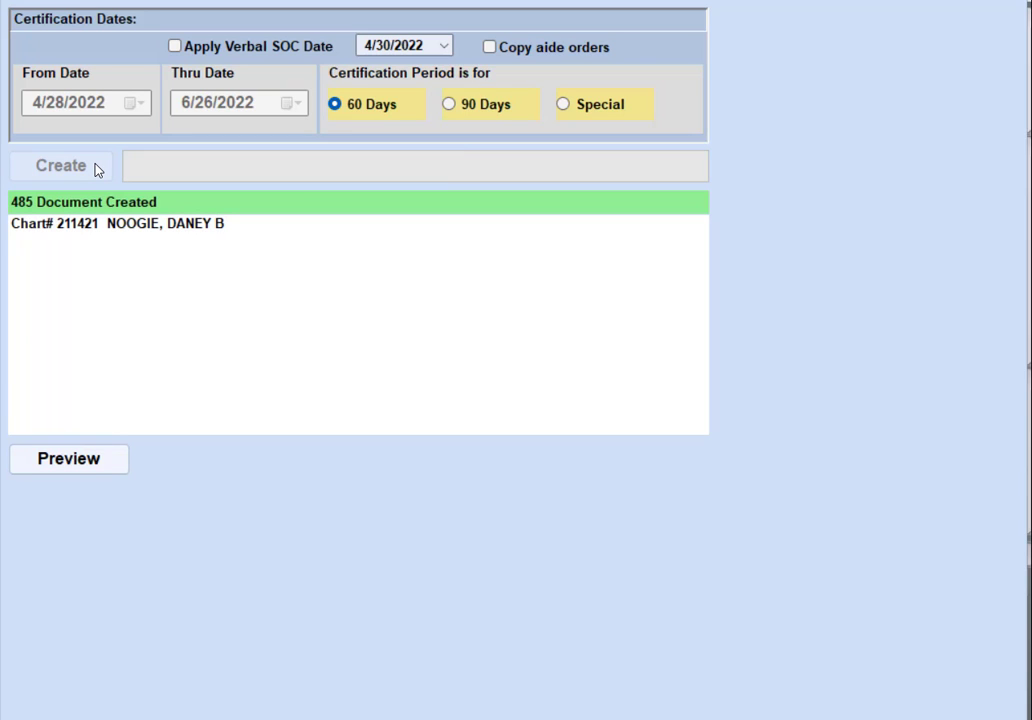
pyautogui.click(90, 461)
# Scroll through the plan of care preview, then close it and the 485 certification window.
pyautogui.scroll(-10, 225, 322)
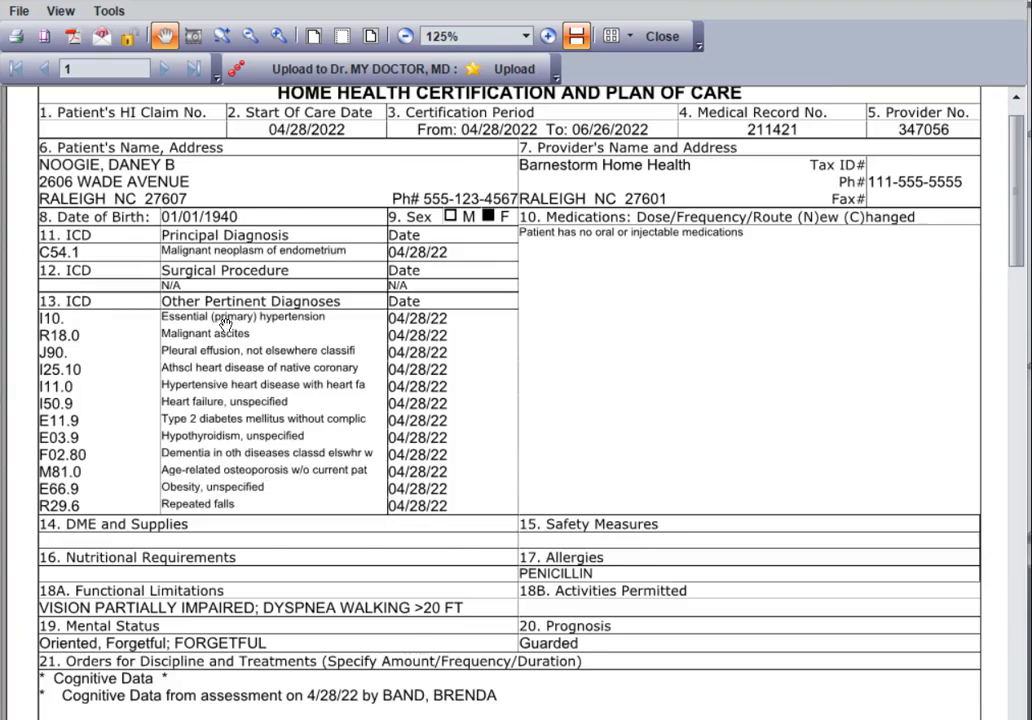
pyautogui.scroll(-5, 225, 325)
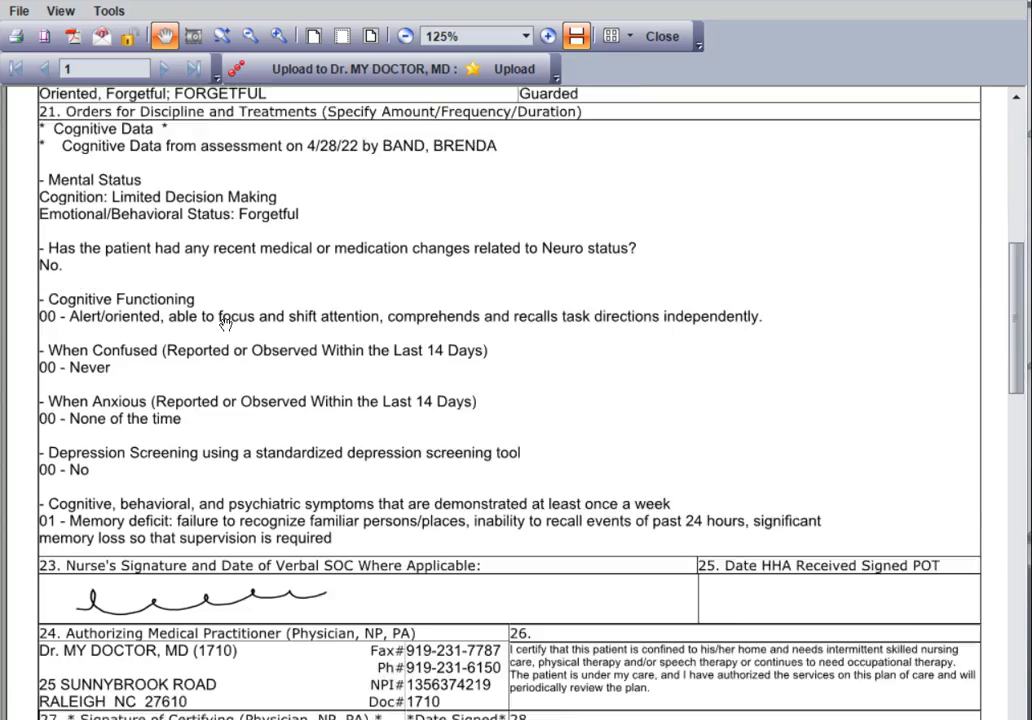
pyautogui.scroll(4, 225, 325)
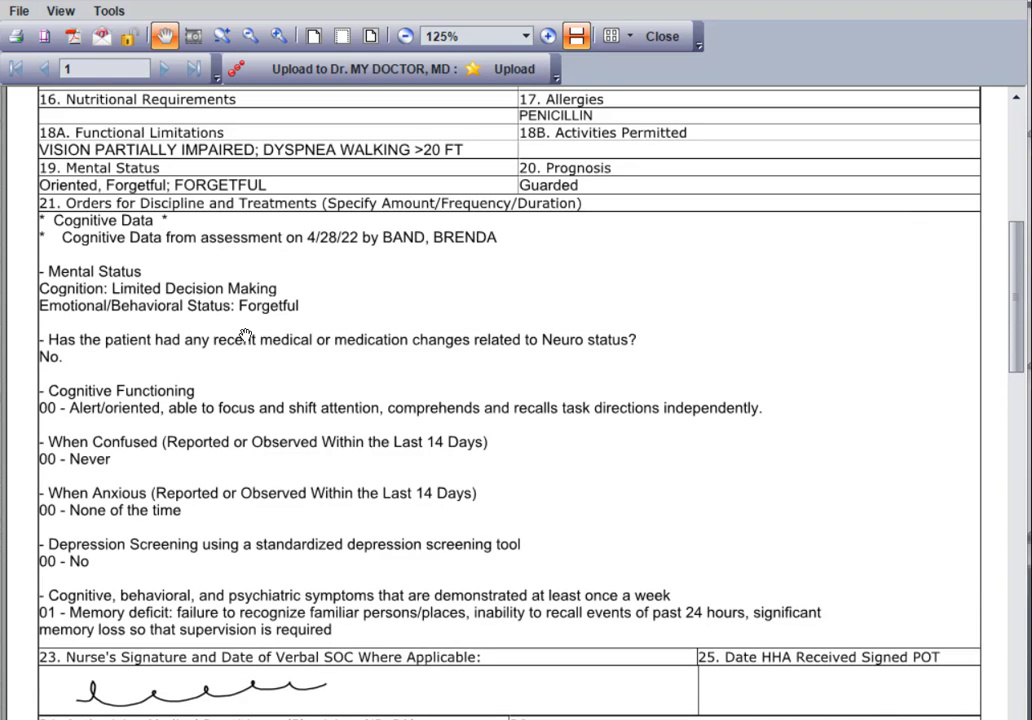
pyautogui.click(662, 37)
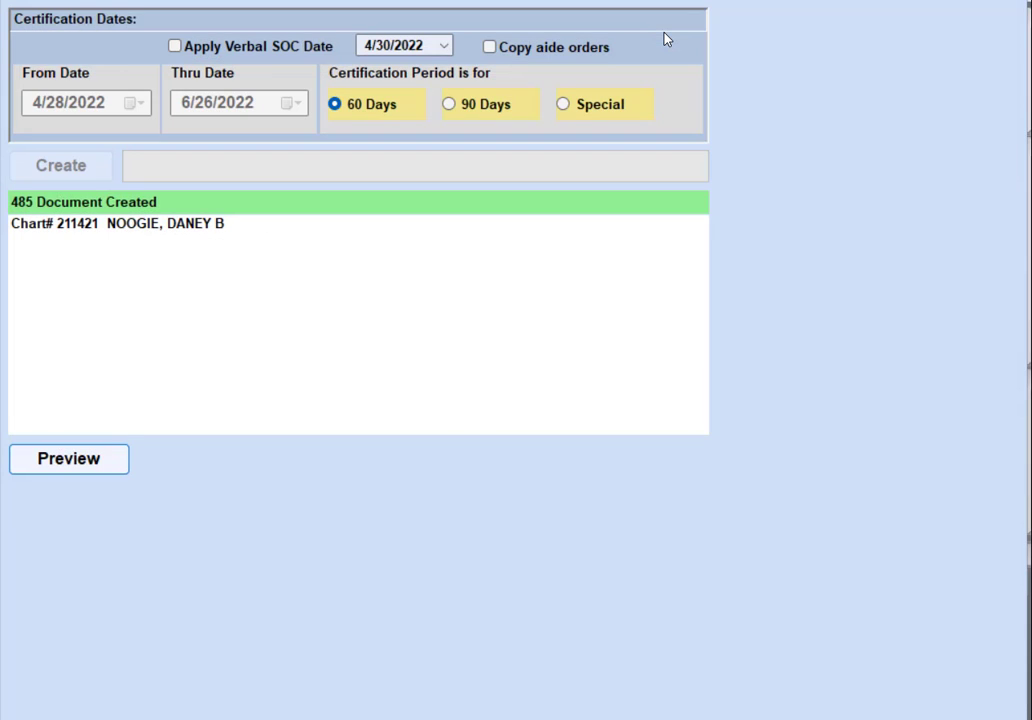
pyautogui.click(1004, 2)
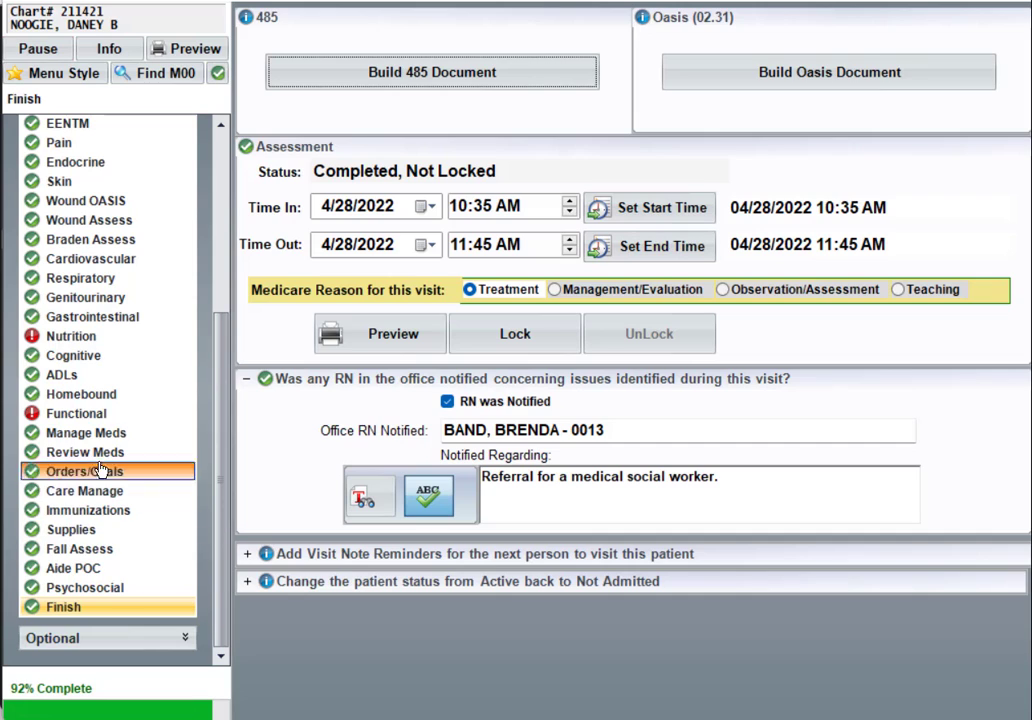
# Rebuild the 485 from the Finish page, confirming Yes to overwrite with current assessment information.
pyautogui.click(74, 413)
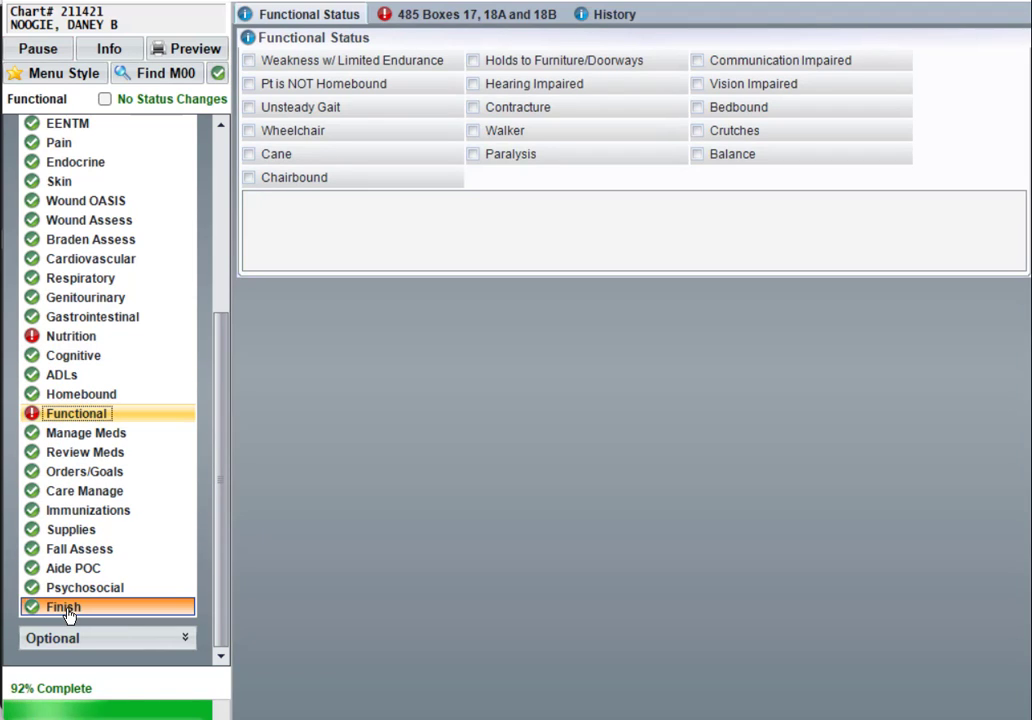
pyautogui.click(68, 610)
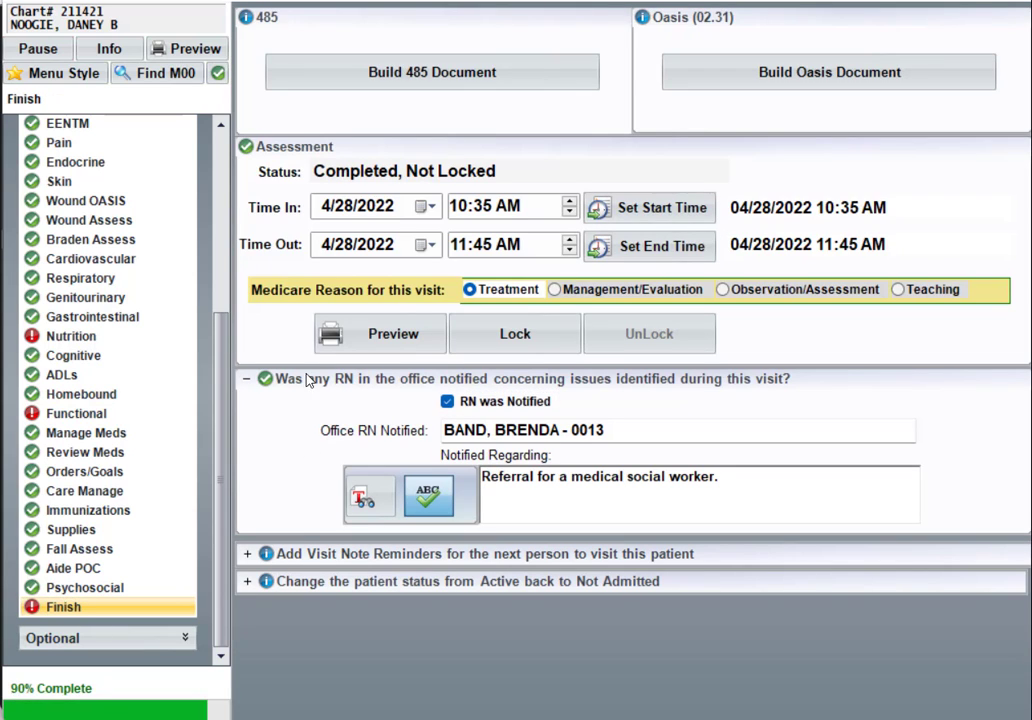
pyautogui.click(465, 74)
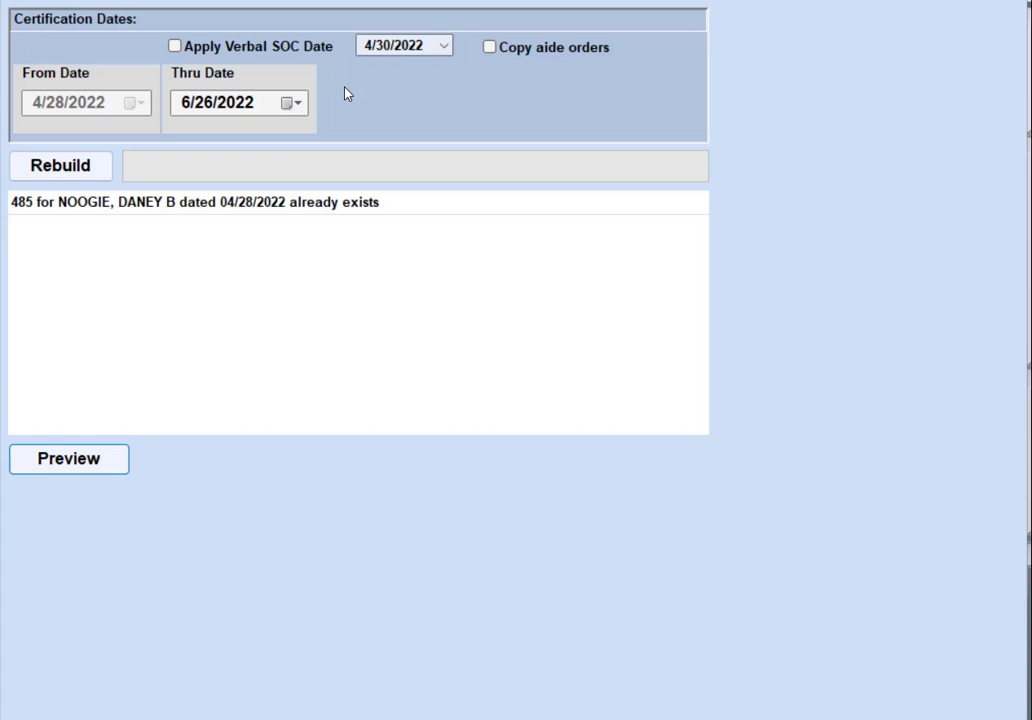
pyautogui.click(81, 166)
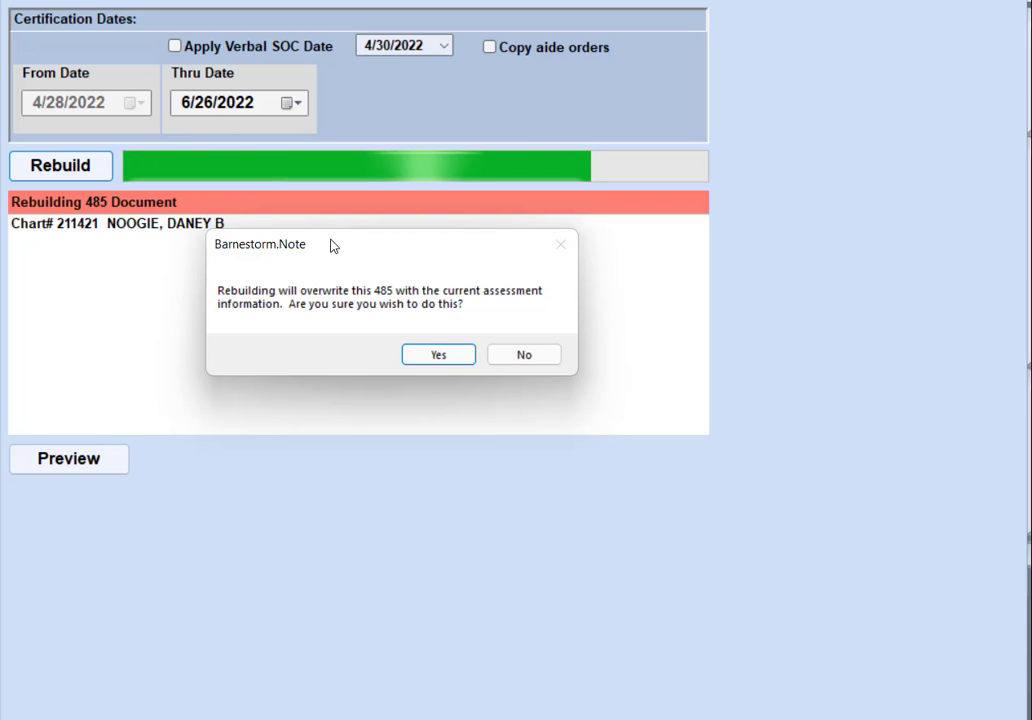
pyautogui.click(437, 355)
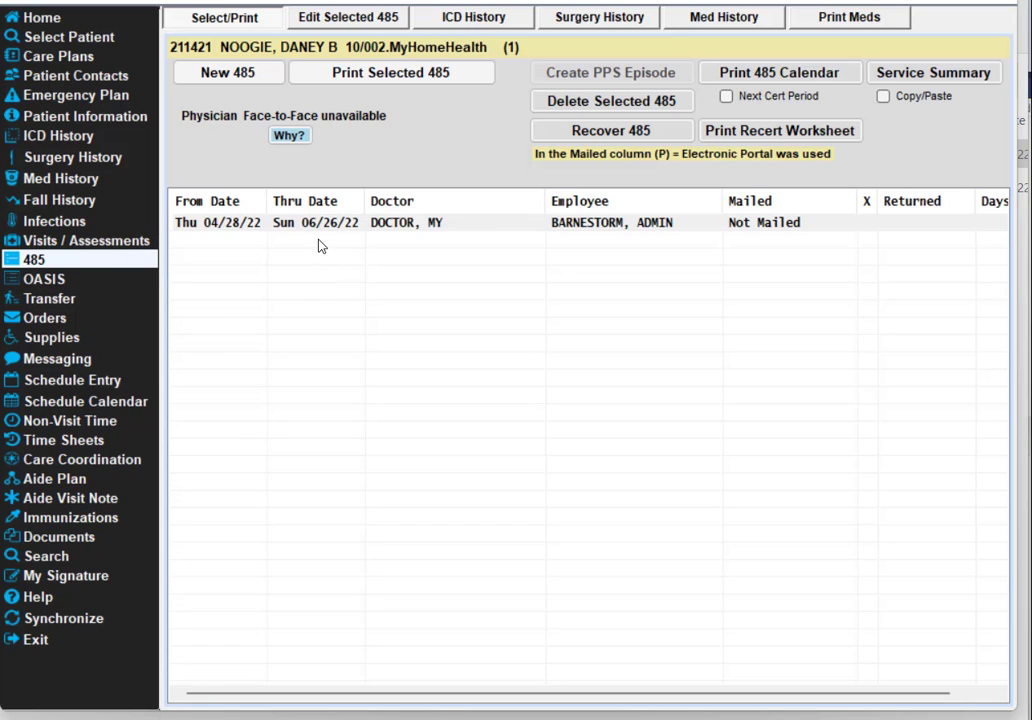
# Print-preview the regenerated 04/28/22–06/26/22 485 showing the PENICILLIN allergy, then close it and reselect that row.
pyautogui.click(321, 225)
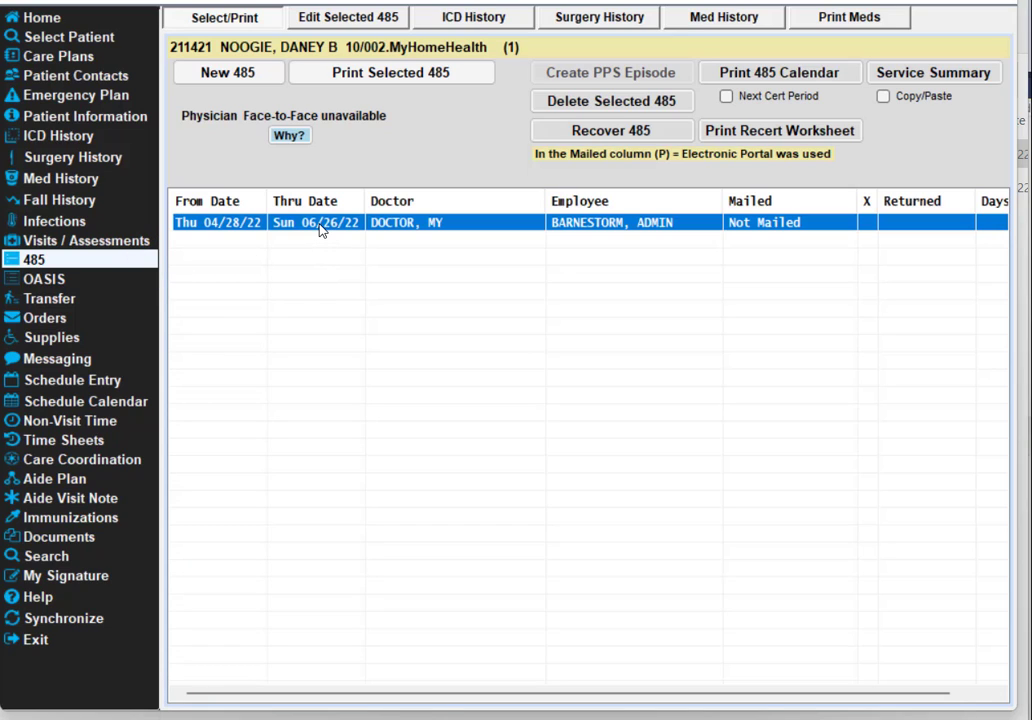
pyautogui.click(378, 79)
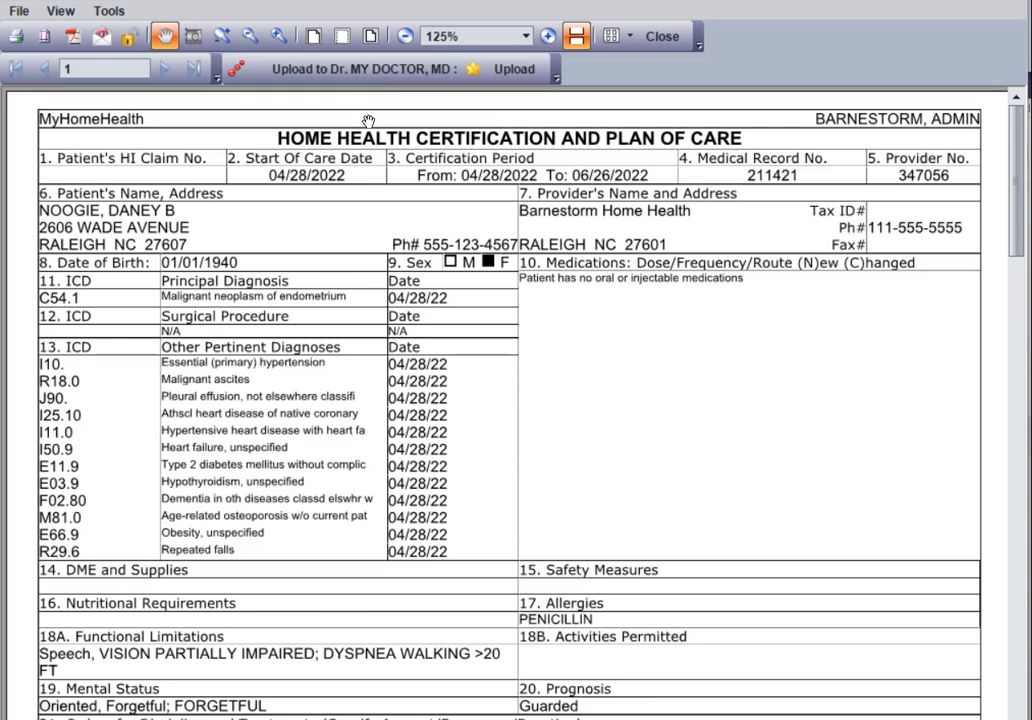
pyautogui.scroll(-3, 318, 187)
pyautogui.scroll(3, 529, 225)
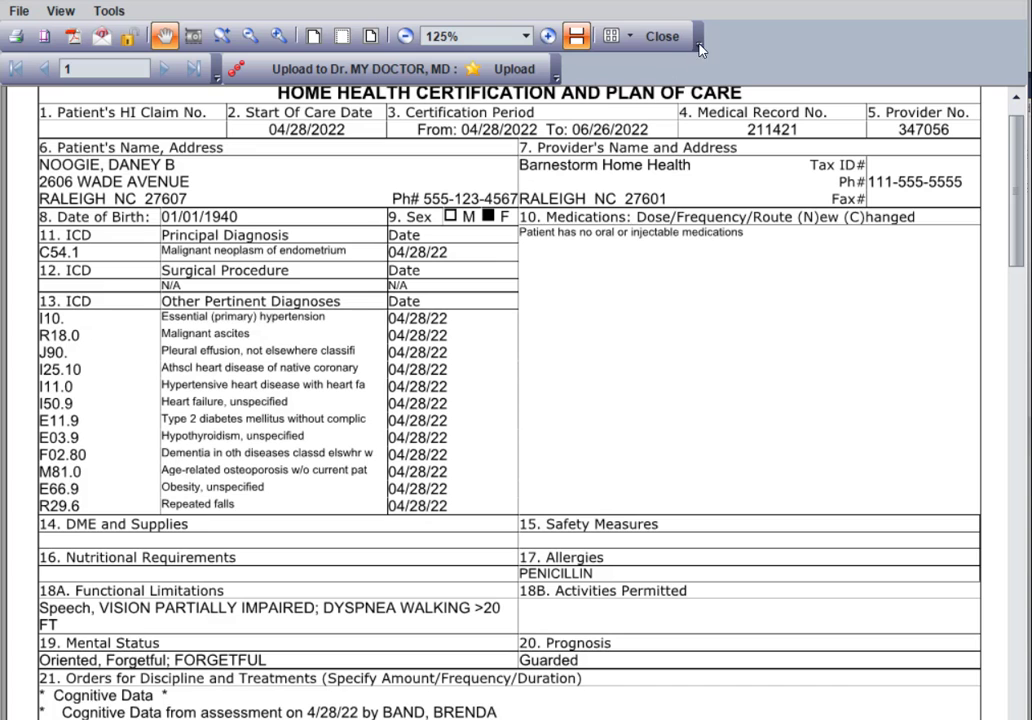
pyautogui.click(662, 36)
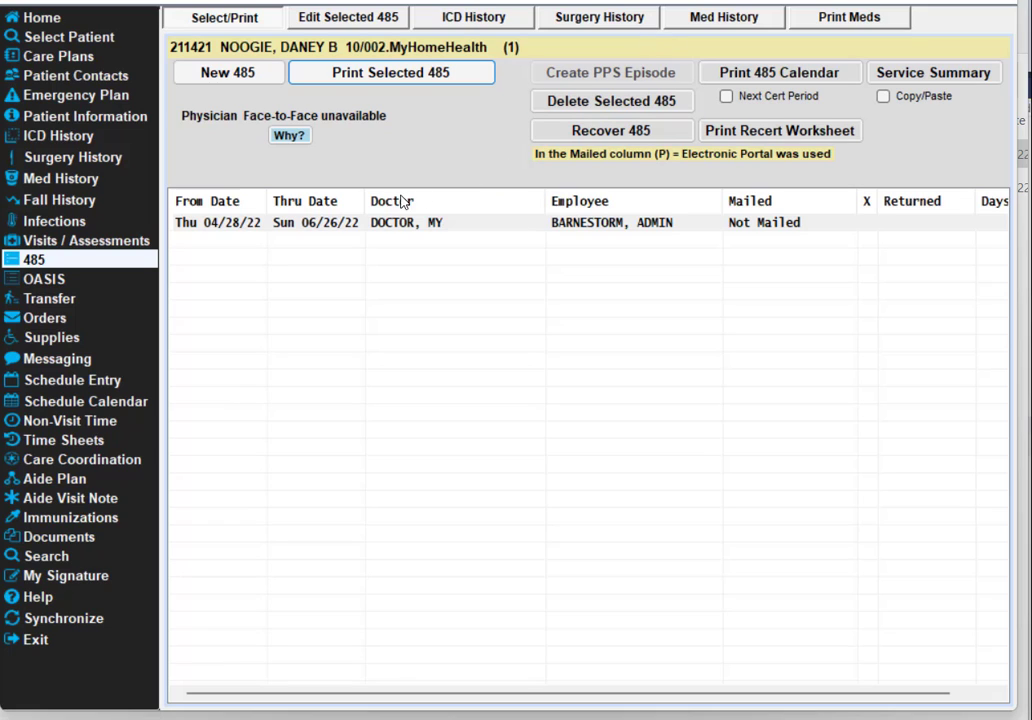
pyautogui.click(341, 227)
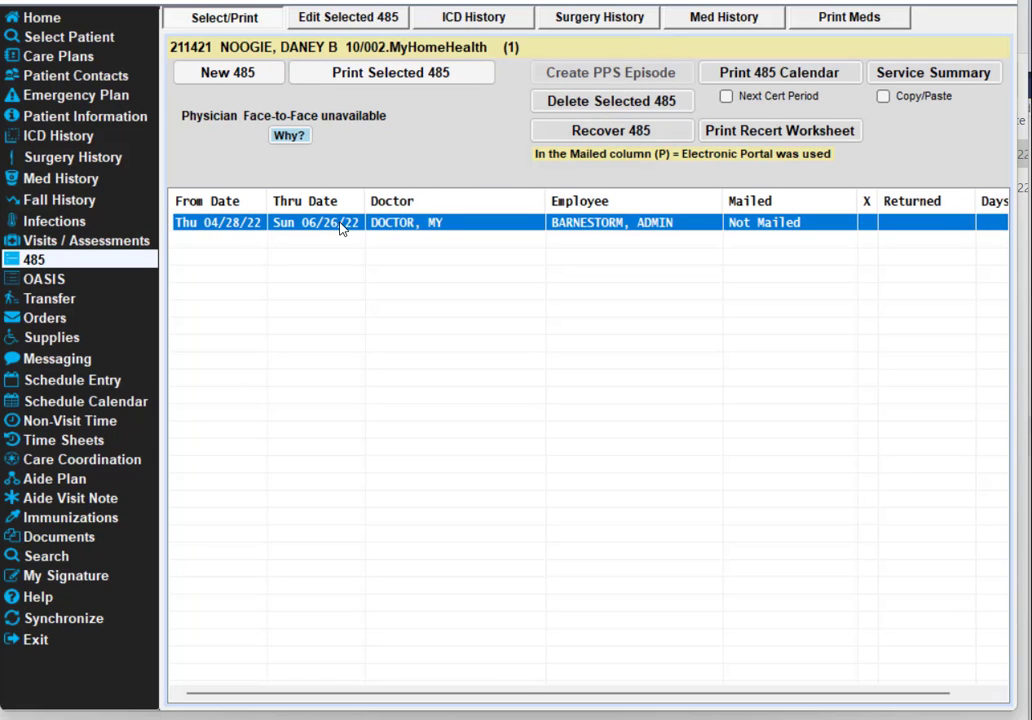